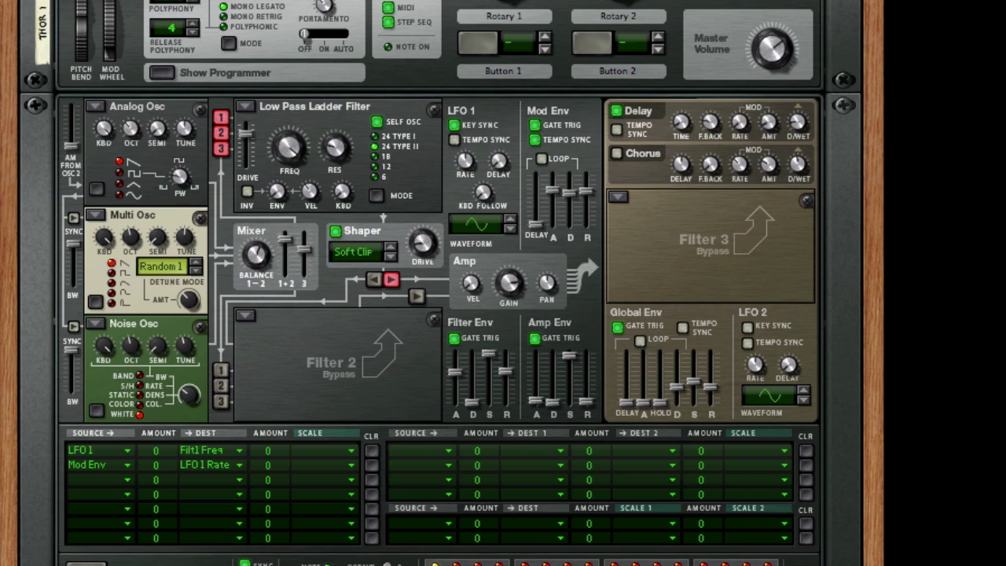
Switch Thor's portamento on and set the glide amount knob to 42
{"action": "left_click", "coordinate": [323, 36]}
{"action": "mouse_move", "coordinate": [322, 18]}
{"action": "left_mouse_down"}
{"action": "mouse_move", "coordinate": [329, 31]}
{"action": "mouse_move", "coordinate": [321, 18]}
{"action": "left_mouse_up"}
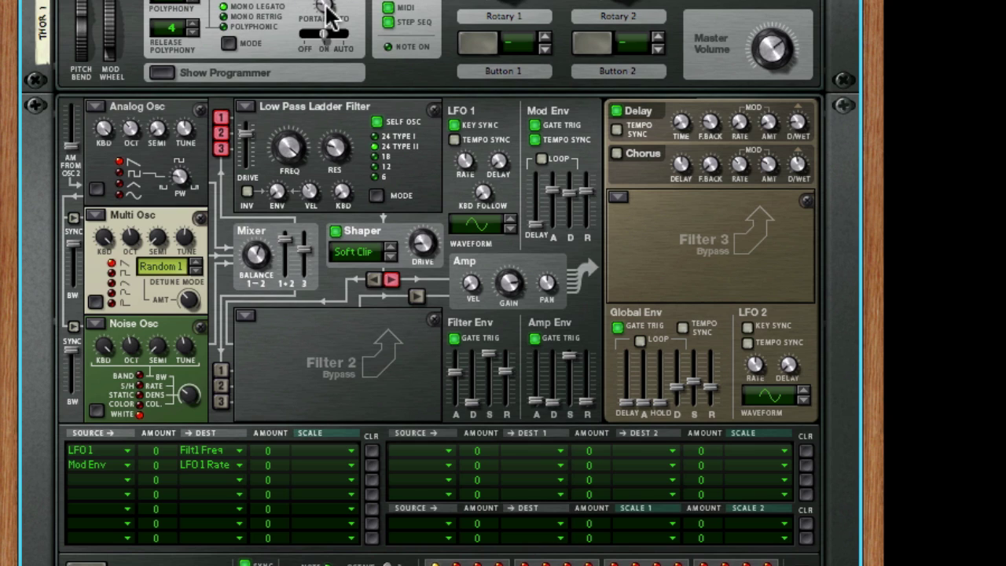
{"action": "left_click_drag", "start_coordinate": [322, 8], "coordinate": [336, 1]}
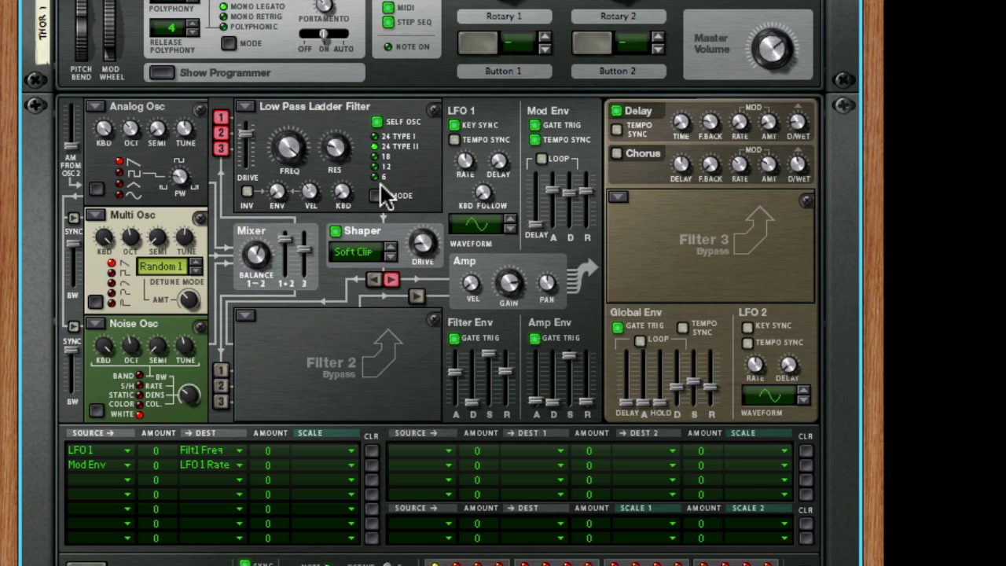
Lower the Low Pass Ladder filter cutoff from 21.6 kHz through 946 Hz to about 636 Hz
{"action": "mouse_move", "coordinate": [295, 154]}
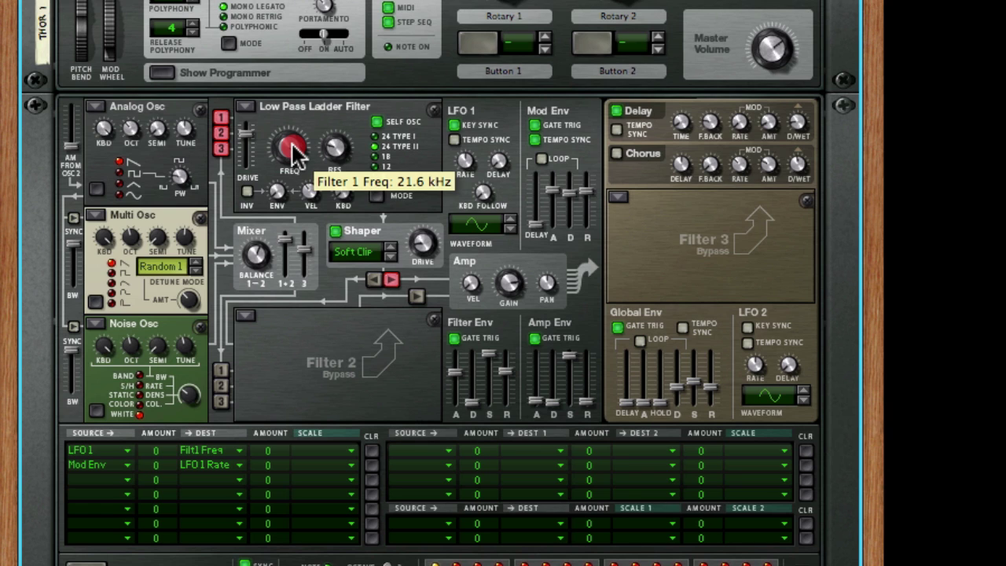
{"action": "left_click_drag", "start_coordinate": [295, 154], "coordinate": [303, 191]}
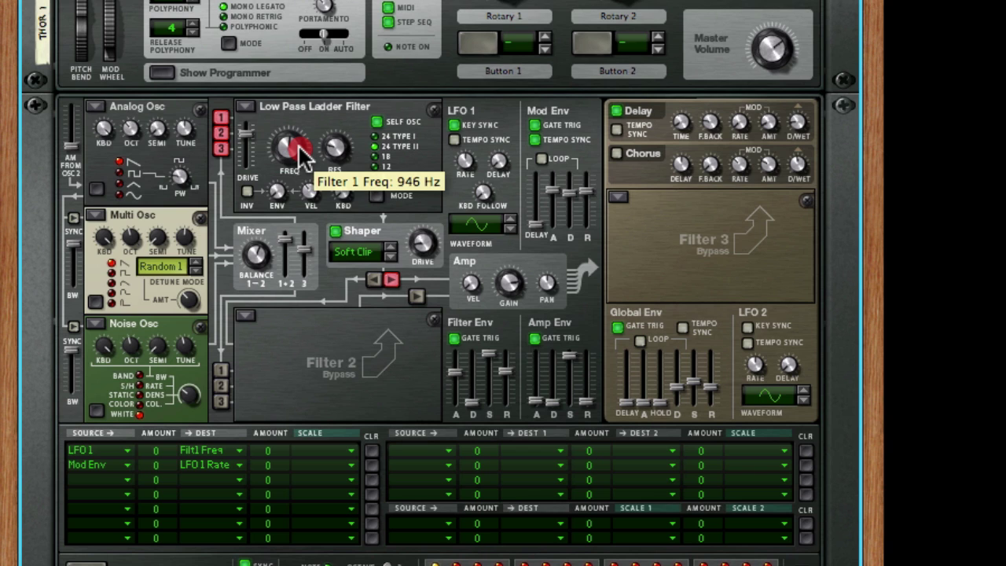
{"action": "left_click_drag", "start_coordinate": [297, 147], "coordinate": [303, 157]}
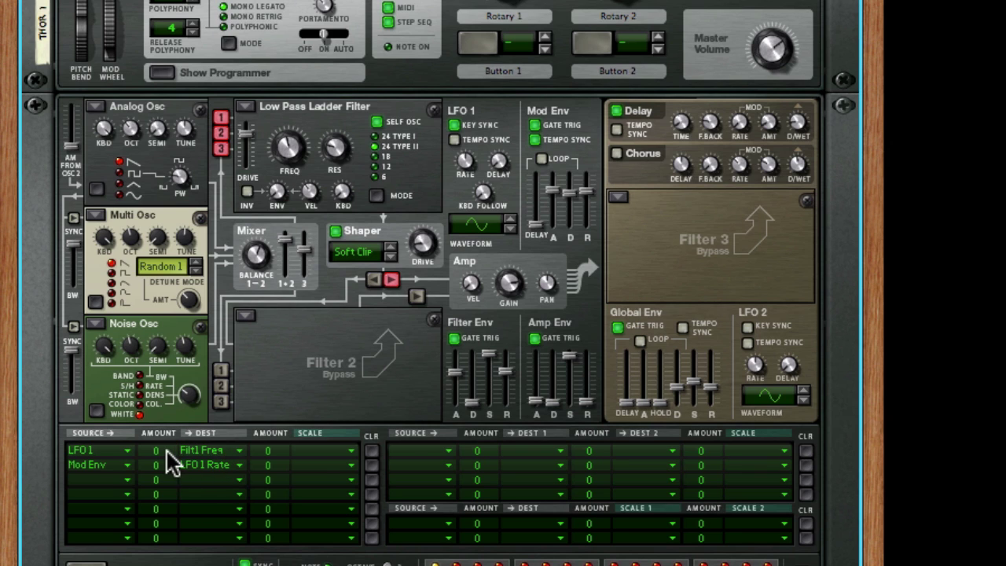
Dial in LFO 1's Filter 1 cutoff modulation amount and raise cutoff to about 2.09 kHz
{"action": "left_click_drag", "start_coordinate": [166, 451], "coordinate": [166, 422]}
{"action": "mouse_move", "coordinate": [290, 161]}
{"action": "left_mouse_down"}
{"action": "mouse_move", "coordinate": [287, 139]}
{"action": "mouse_move", "coordinate": [291, 168]}
{"action": "mouse_move", "coordinate": [304, 160]}
{"action": "left_mouse_up"}
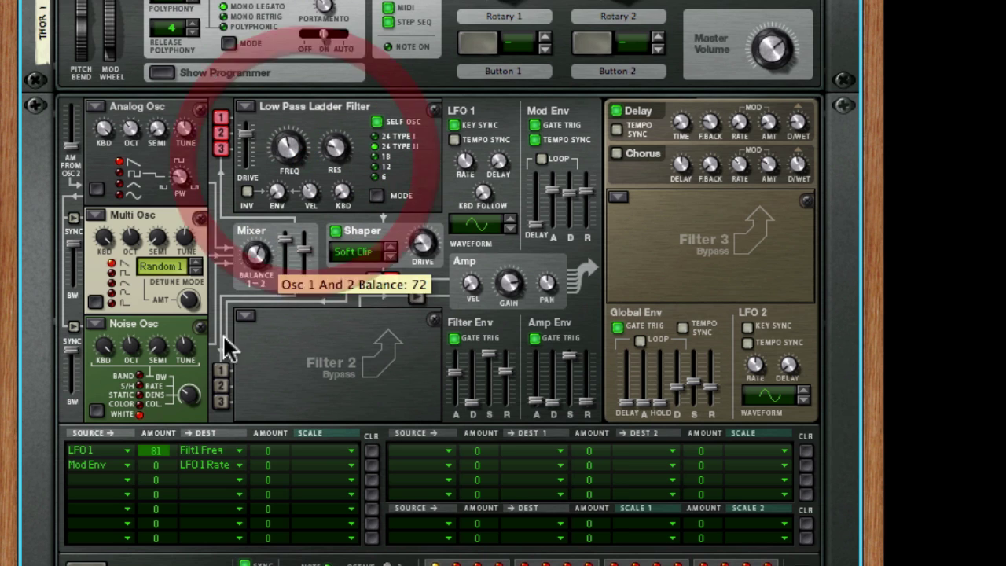
{"action": "mouse_move", "coordinate": [162, 464]}
{"action": "left_mouse_down"}
{"action": "mouse_move", "coordinate": [162, 475]}
{"action": "mouse_move", "coordinate": [162, 451]}
{"action": "mouse_move", "coordinate": [162, 469]}
{"action": "left_mouse_up"}
{"action": "left_click", "coordinate": [209, 465]}
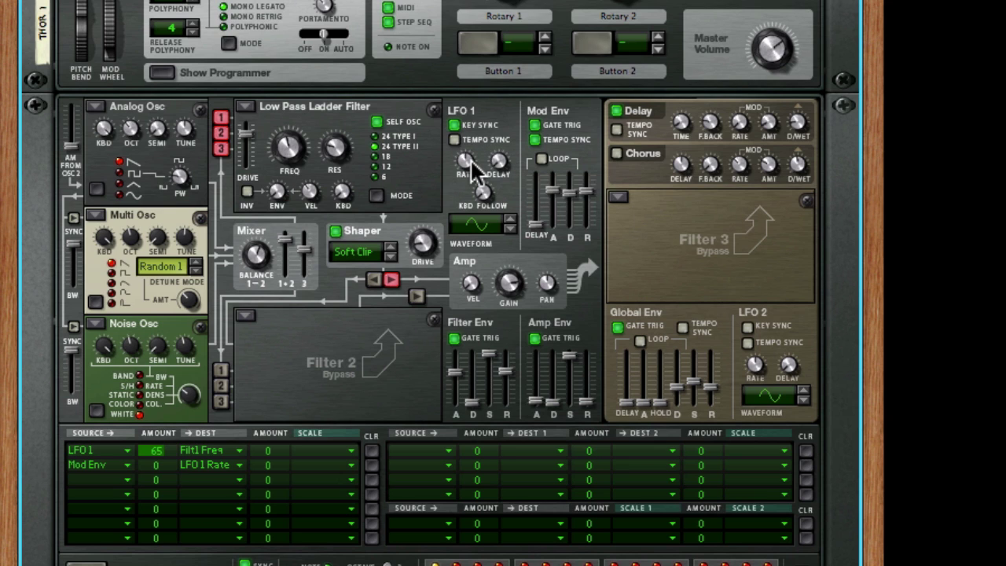
Speed LFO 1 up to 16.8 Hz, then settle the modulation amount at 84 and retune cutoff
{"action": "left_click_drag", "start_coordinate": [470, 163], "coordinate": [463, 146]}
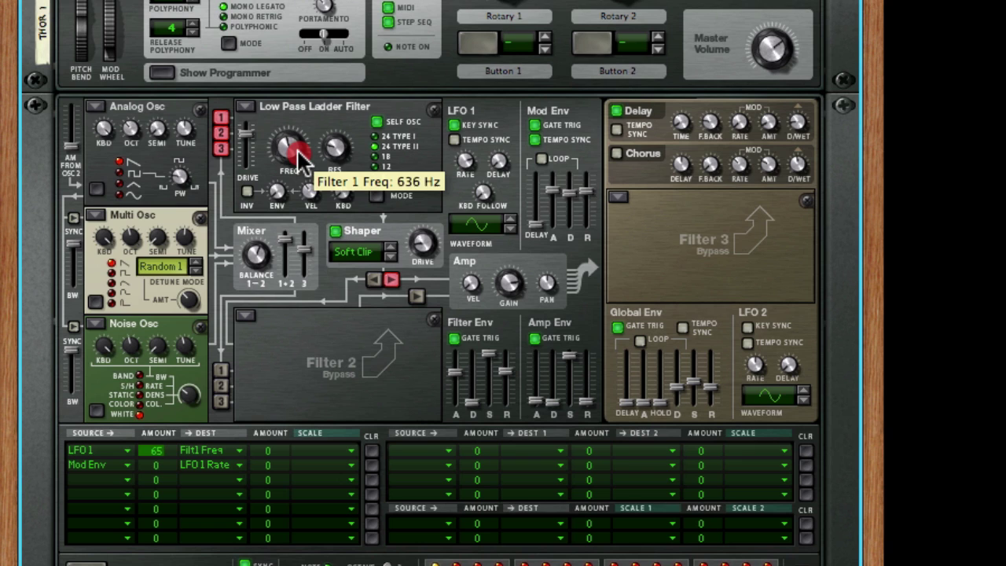
{"action": "left_click_drag", "start_coordinate": [299, 146], "coordinate": [299, 180]}
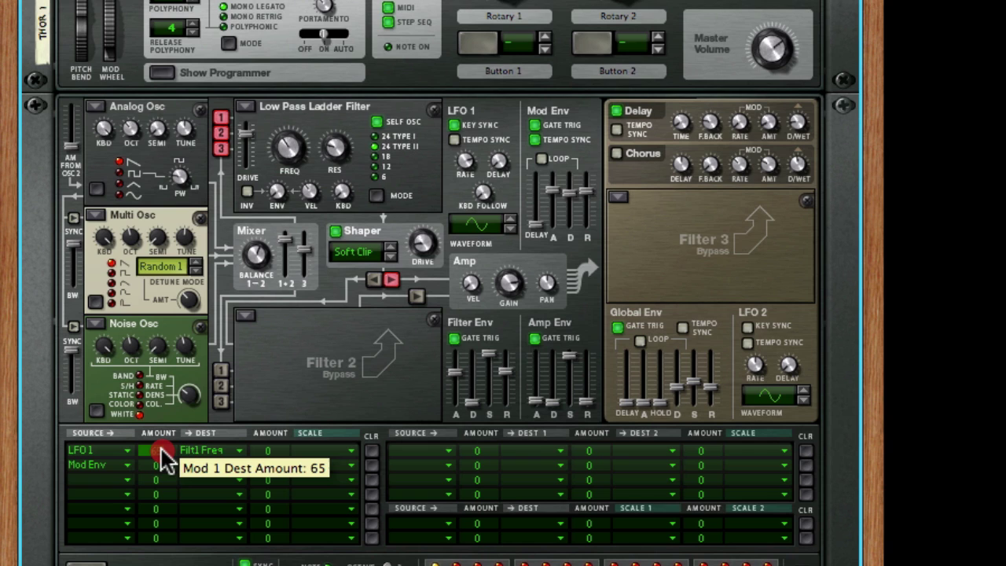
{"action": "mouse_move", "coordinate": [165, 462]}
{"action": "left_mouse_down"}
{"action": "mouse_move", "coordinate": [166, 436]}
{"action": "mouse_move", "coordinate": [166, 446]}
{"action": "left_mouse_up"}
{"action": "left_click_drag", "start_coordinate": [279, 155], "coordinate": [281, 130]}
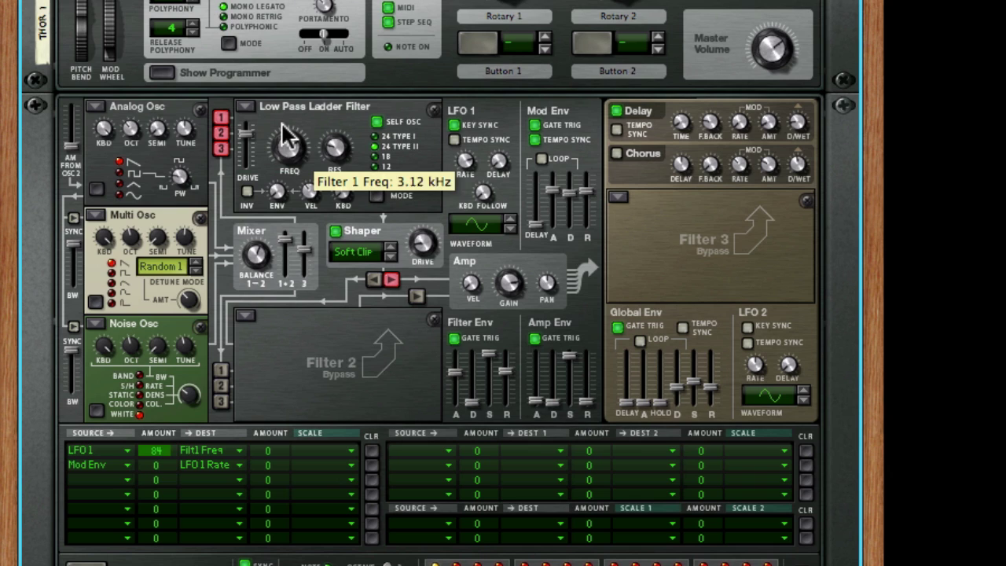
Sweep the Filter 1 FREQ knob down and back up, leaving it at 4.87 kHz
{"action": "left_click_drag", "start_coordinate": [289, 139], "coordinate": [284, 141]}
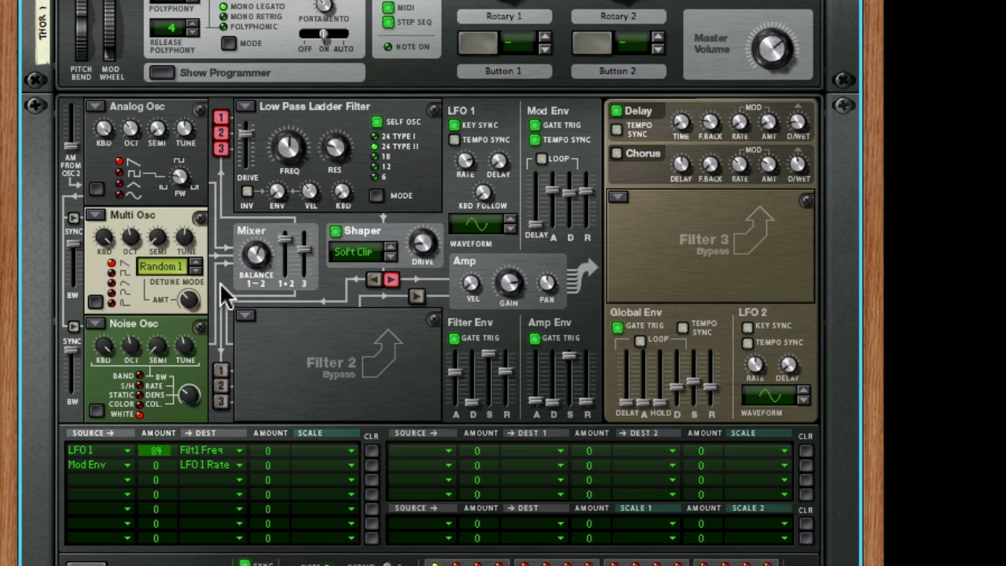
Turn on LFO 1 Tempo Sync so its rate reads 3/8 instead of Hz
{"action": "left_click", "coordinate": [456, 144]}
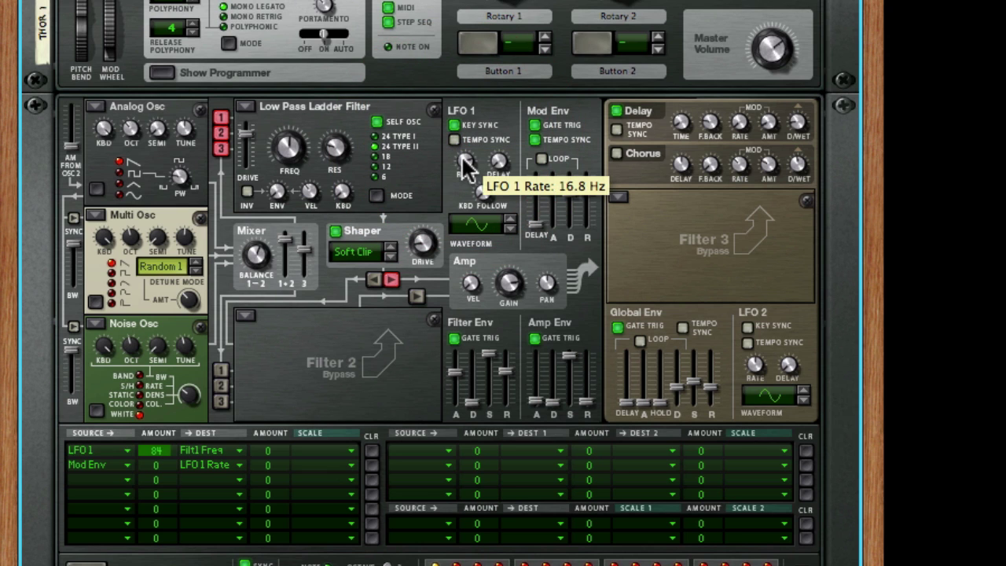
{"action": "mouse_move", "coordinate": [461, 162]}
{"action": "left_mouse_down"}
{"action": "mouse_move", "coordinate": [469, 175]}
{"action": "mouse_move", "coordinate": [467, 166]}
{"action": "left_mouse_up"}
{"action": "left_click", "coordinate": [455, 142]}
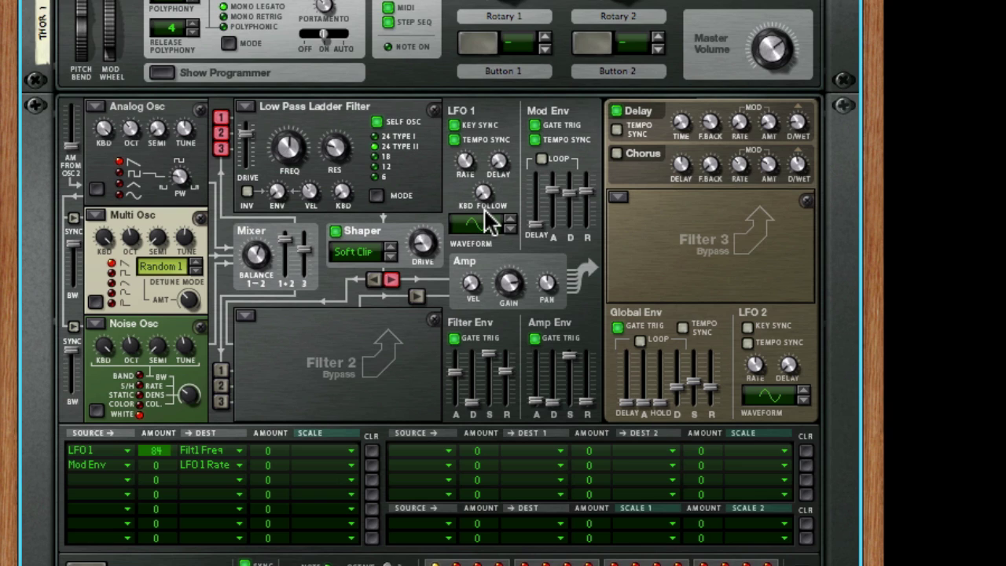
Unfold the Dr. OctoRex Programmer and start loop DbStp01_Add_It_All_140 playing, then return to Thor
{"action": "scroll", "coordinate": [489, 220], "scroll_direction": "down", "scroll_amount": 1}
{"action": "scroll", "coordinate": [486, 220], "scroll_direction": "down", "scroll_amount": 10}
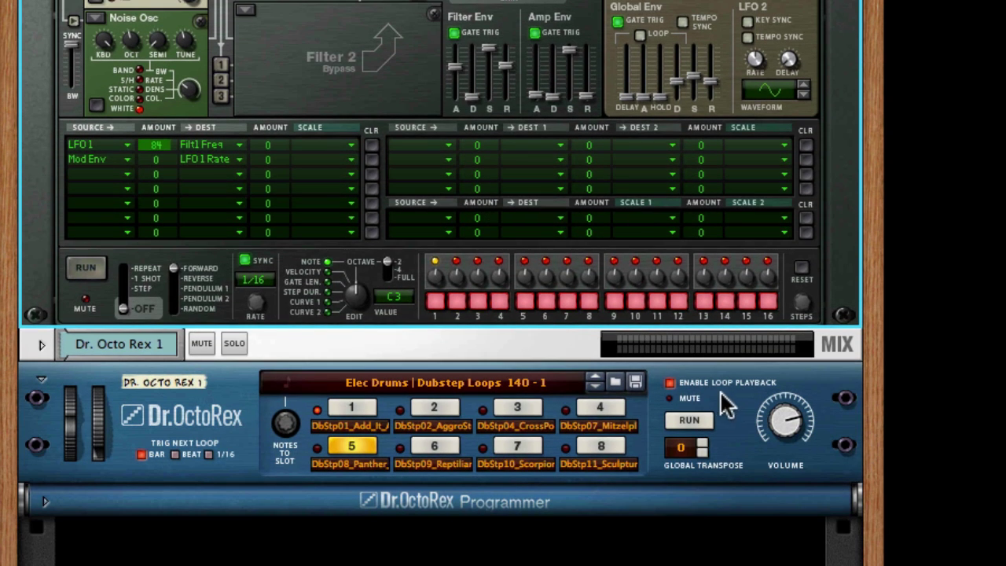
{"action": "left_click", "coordinate": [45, 504]}
{"action": "scroll", "coordinate": [589, 337], "scroll_direction": "up", "scroll_amount": 2}
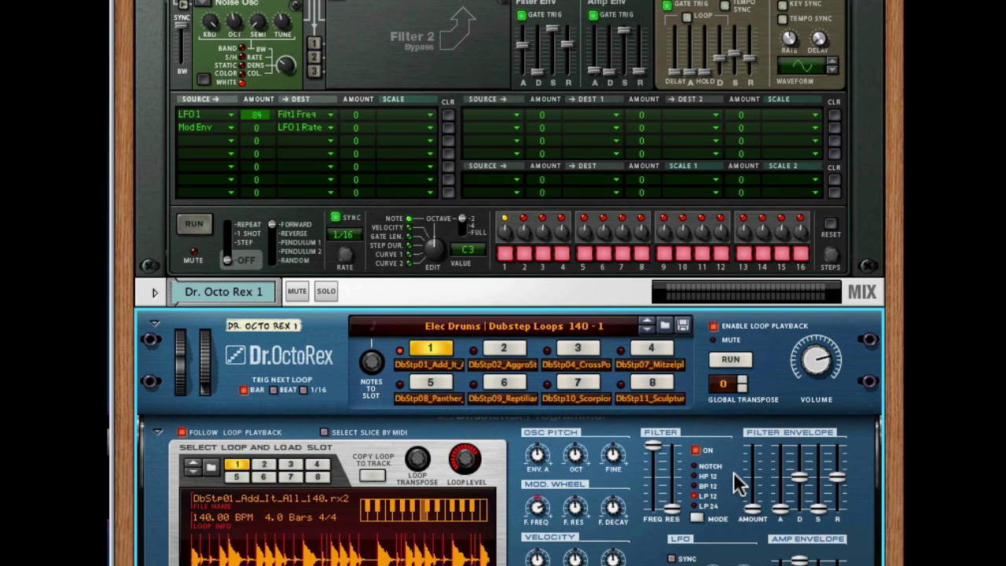
{"action": "left_click", "coordinate": [724, 363]}
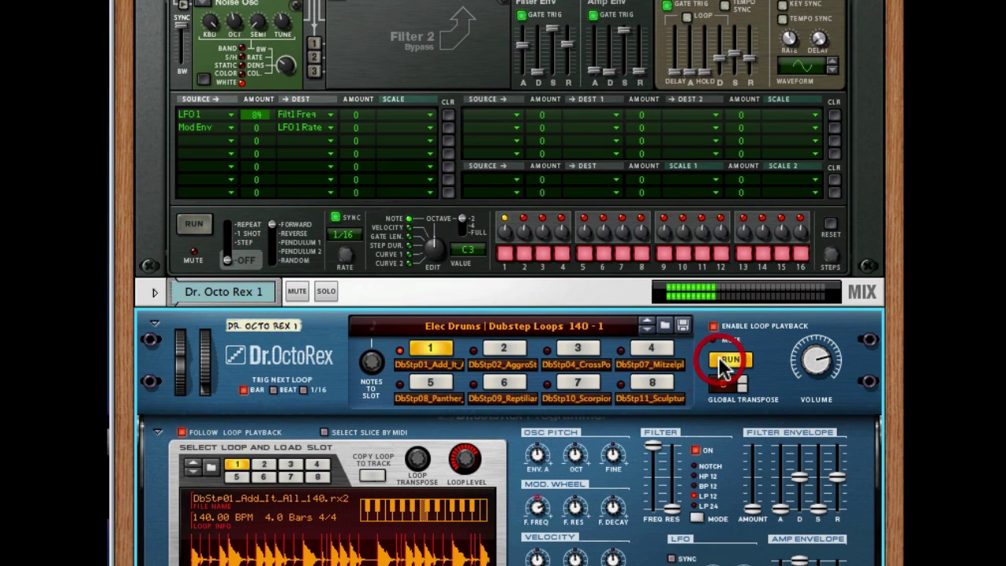
{"action": "scroll", "coordinate": [724, 369], "scroll_direction": "up", "scroll_amount": 12}
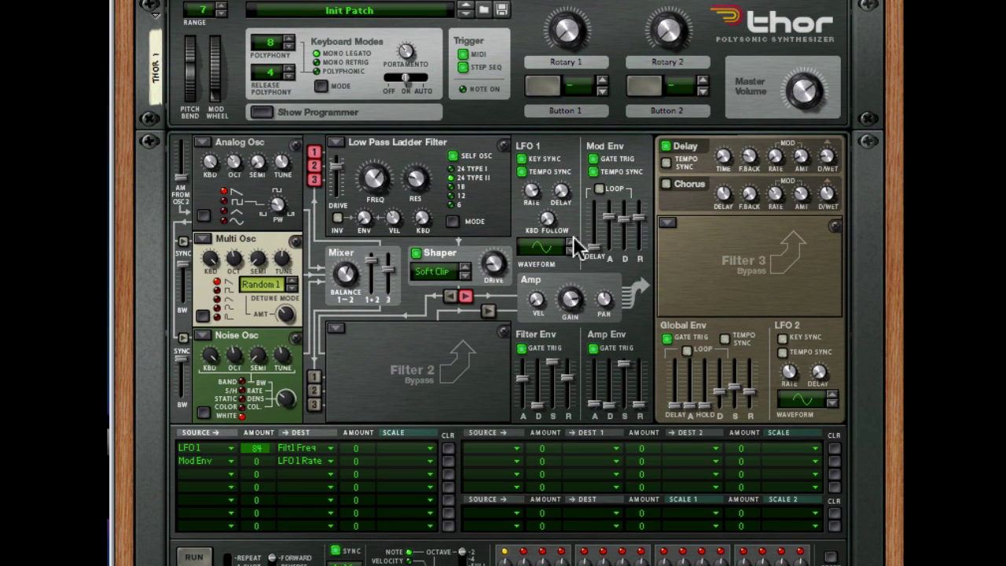
Lower Filter 1 cutoff to about 496 Hz and set LFO 1 rate to 1/8 triplet
{"action": "left_click_drag", "start_coordinate": [379, 179], "coordinate": [383, 197]}
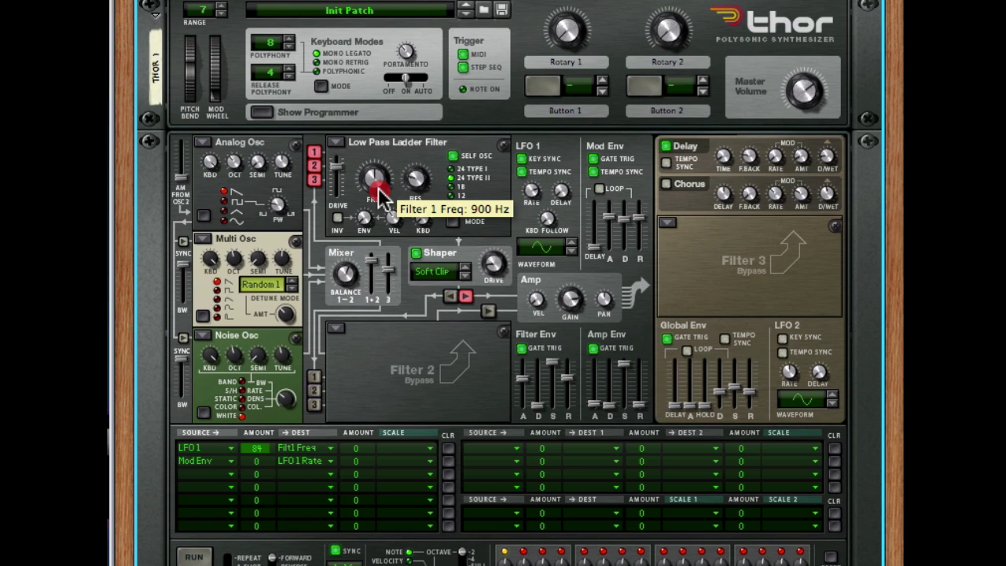
{"action": "left_click_drag", "start_coordinate": [380, 193], "coordinate": [380, 190]}
{"action": "left_click_drag", "start_coordinate": [531, 192], "coordinate": [531, 193]}
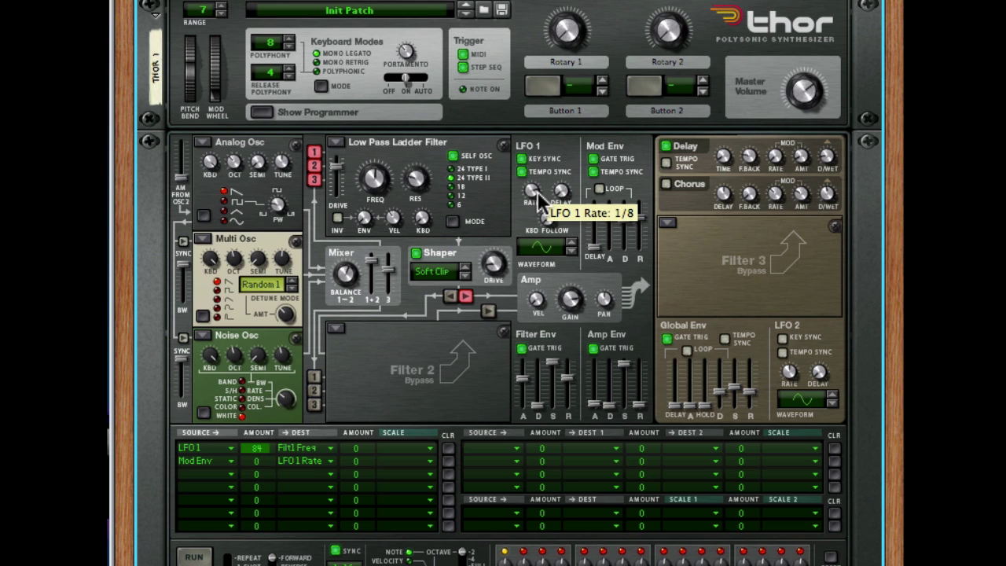
{"action": "scroll", "coordinate": [537, 201], "scroll_direction": "down", "scroll_amount": 1}
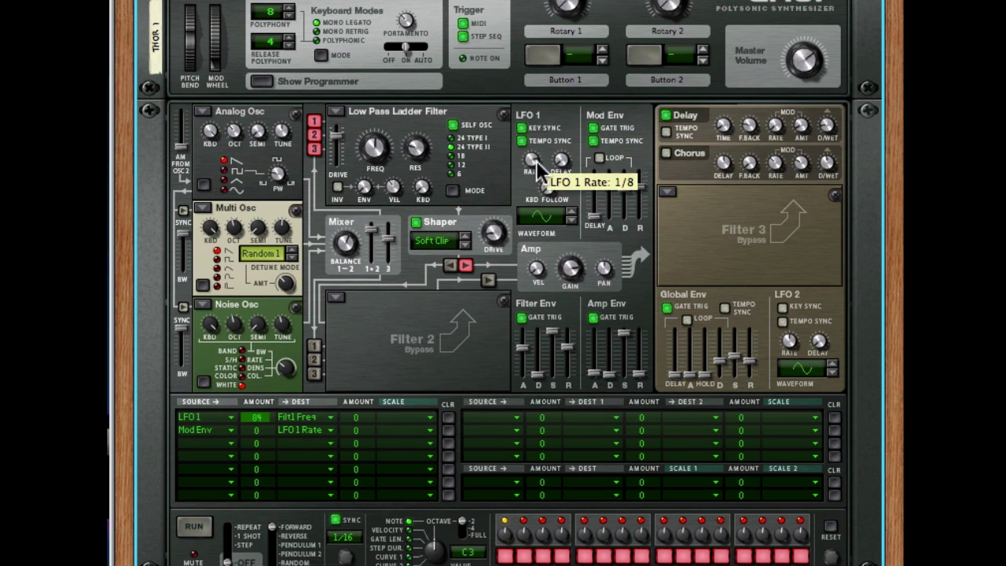
{"action": "scroll", "coordinate": [539, 186], "scroll_direction": "down", "scroll_amount": 3}
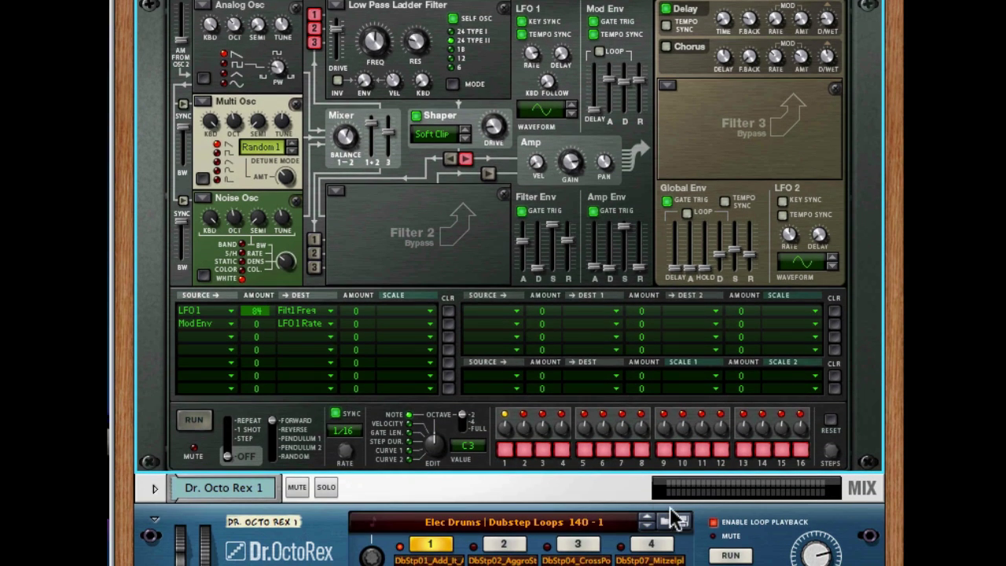
{"action": "scroll", "coordinate": [621, 379], "scroll_direction": "up", "scroll_amount": 2}
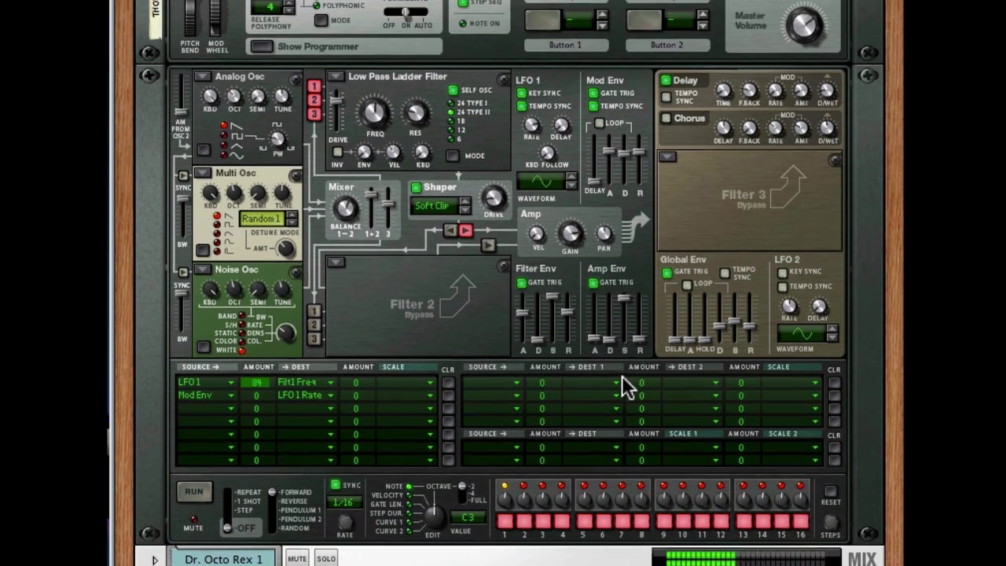
{"action": "scroll", "coordinate": [622, 375], "scroll_direction": "up", "scroll_amount": 1}
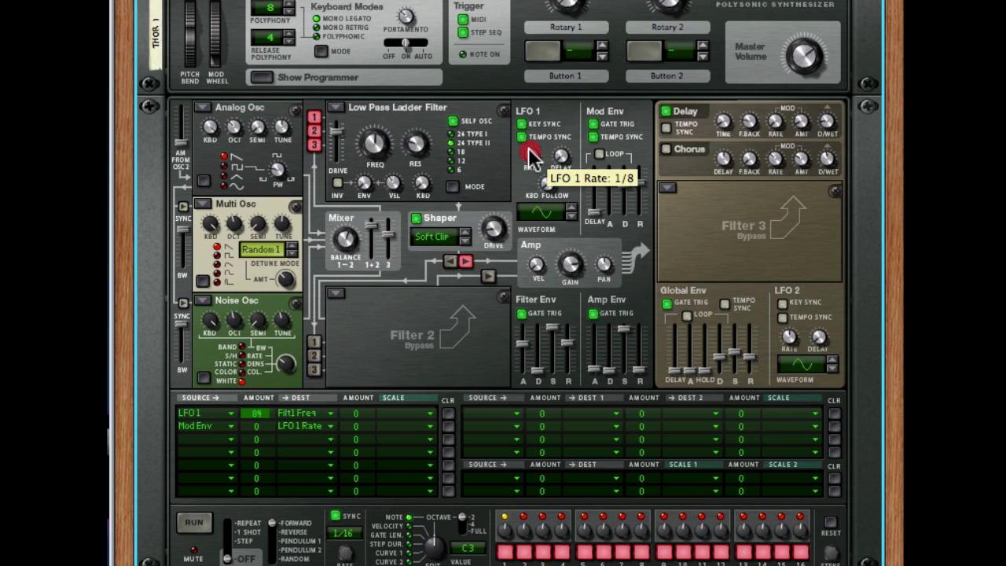
Try LFO 1 rates 1/16 and 1/8 while setting cutoff to 1.63 kHz and nudging resonance up
{"action": "left_click_drag", "start_coordinate": [531, 156], "coordinate": [531, 150]}
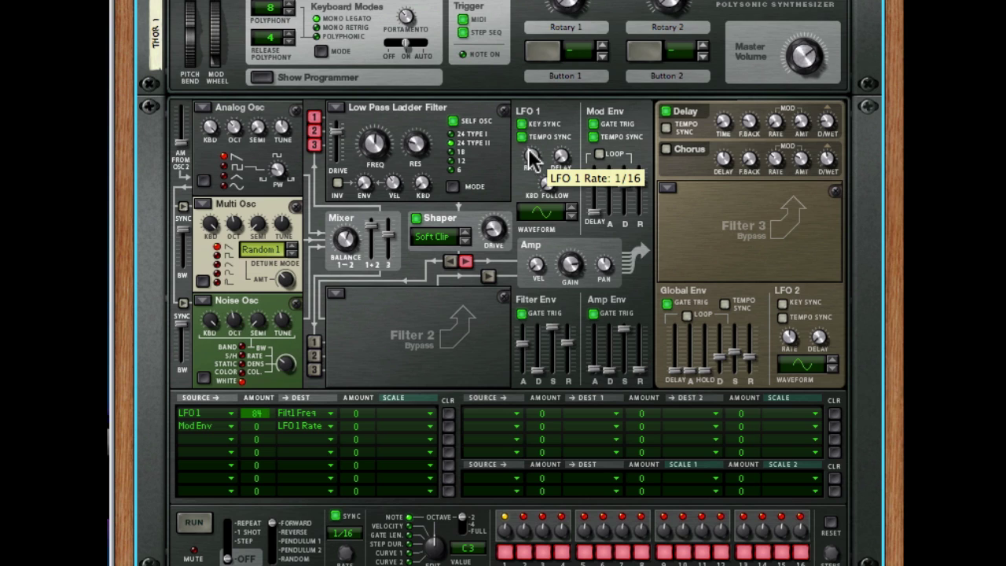
{"action": "left_click_drag", "start_coordinate": [377, 141], "coordinate": [376, 151]}
{"action": "mouse_move", "coordinate": [529, 152]}
{"action": "left_mouse_down"}
{"action": "mouse_move", "coordinate": [535, 173]}
{"action": "mouse_move", "coordinate": [534, 157]}
{"action": "left_mouse_up"}
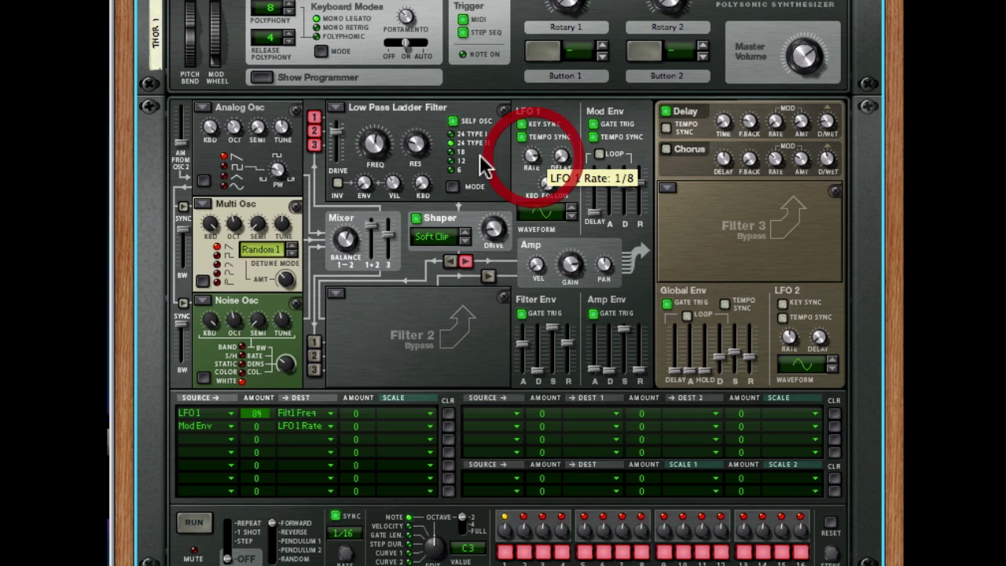
{"action": "left_click_drag", "start_coordinate": [385, 153], "coordinate": [415, 144]}
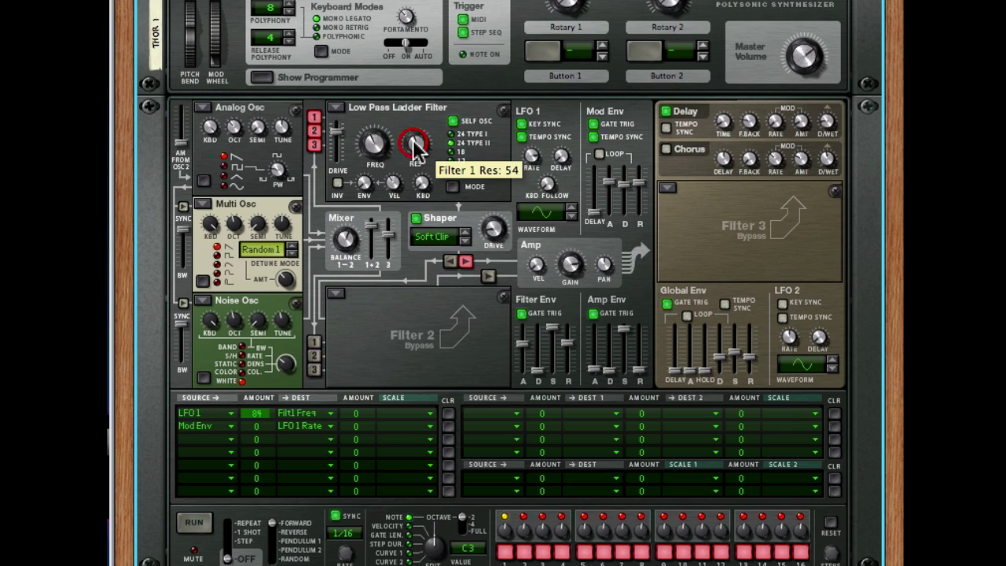
{"action": "left_click_drag", "start_coordinate": [528, 160], "coordinate": [529, 154]}
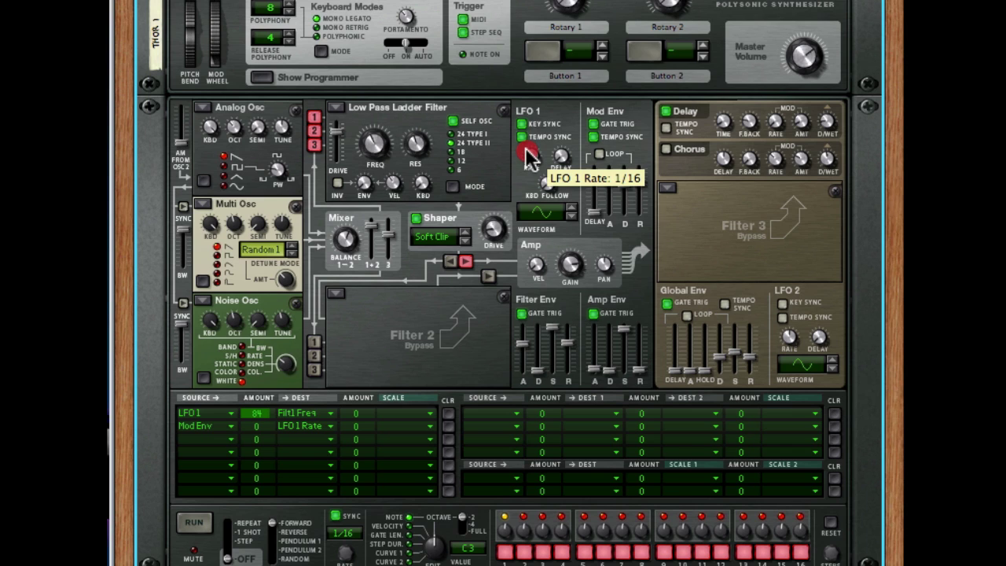
Move LFO 1 rate from 1/8T through 1/8 and 3/8 to 4/4, cutoff near 1.21 kHz
{"action": "left_click_drag", "start_coordinate": [529, 155], "coordinate": [530, 155]}
{"action": "left_click_drag", "start_coordinate": [380, 156], "coordinate": [377, 144]}
{"action": "left_click_drag", "start_coordinate": [527, 159], "coordinate": [532, 172]}
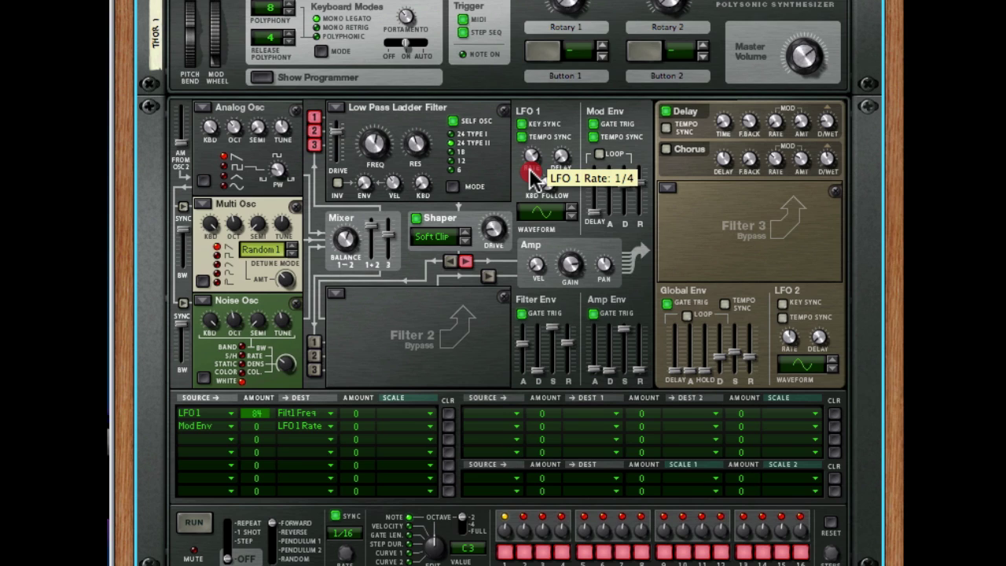
{"action": "left_click_drag", "start_coordinate": [530, 168], "coordinate": [531, 189]}
{"action": "left_click", "coordinate": [532, 196]}
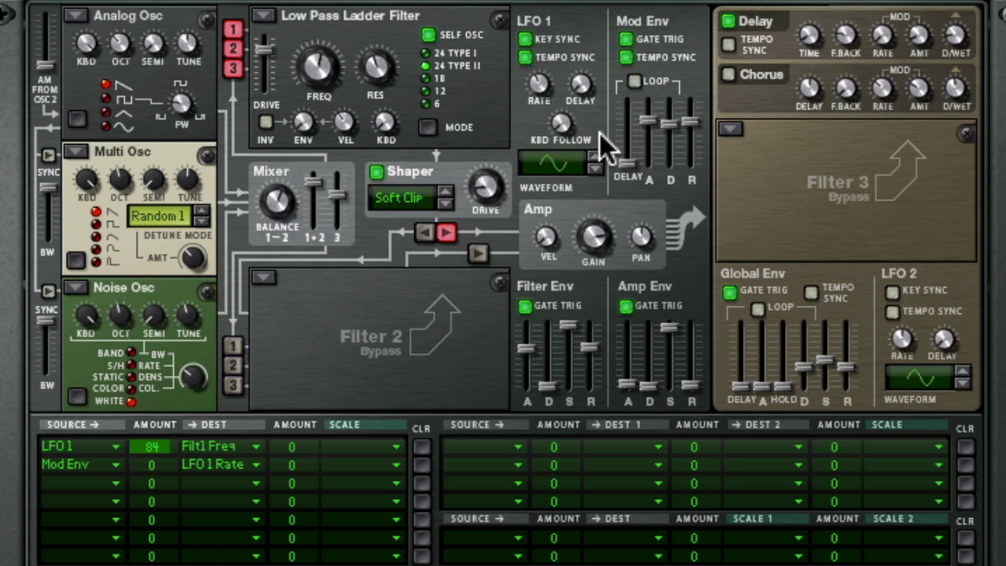
Cycle LFO 1's waveform from sine through square and ramp until it settles on stepped random
{"action": "left_click", "coordinate": [591, 155]}
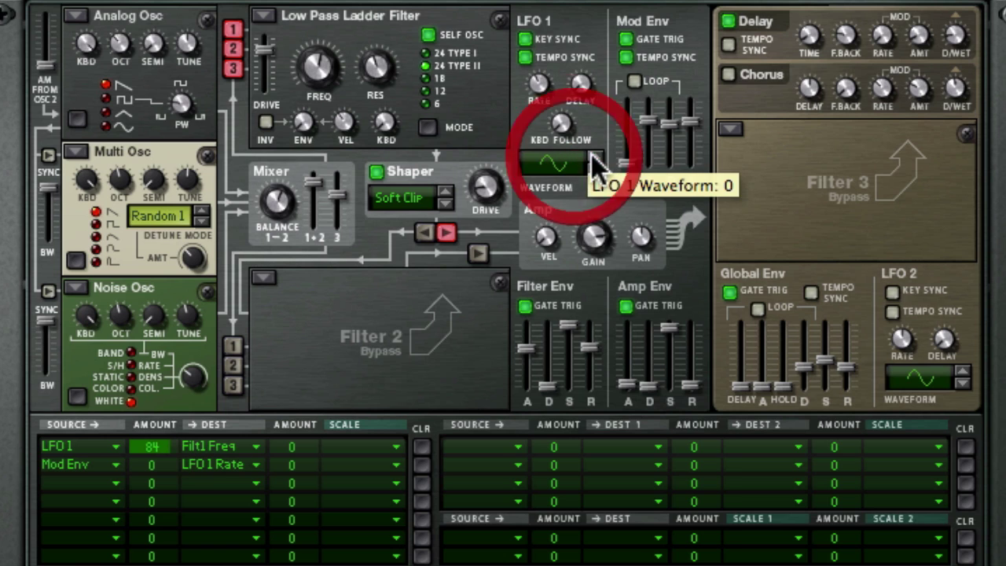
{"action": "left_click", "coordinate": [593, 157]}
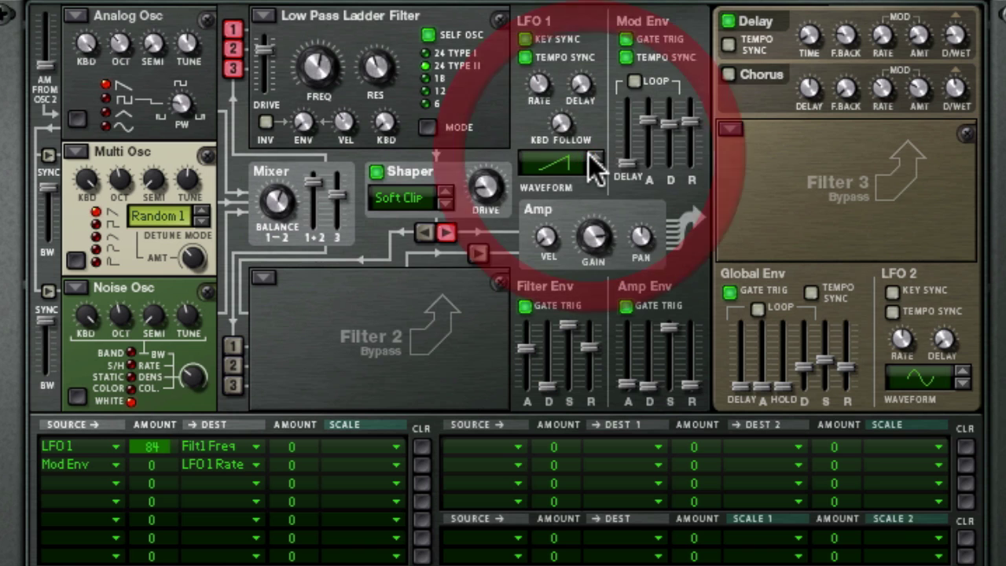
{"action": "left_click", "coordinate": [593, 157]}
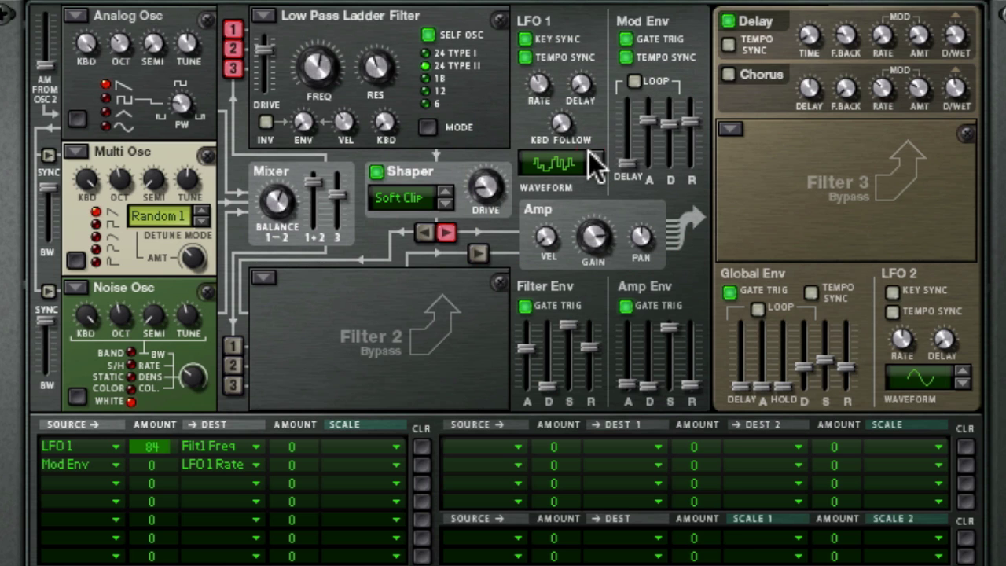
{"action": "left_click", "coordinate": [595, 169]}
{"action": "left_click", "coordinate": [592, 156]}
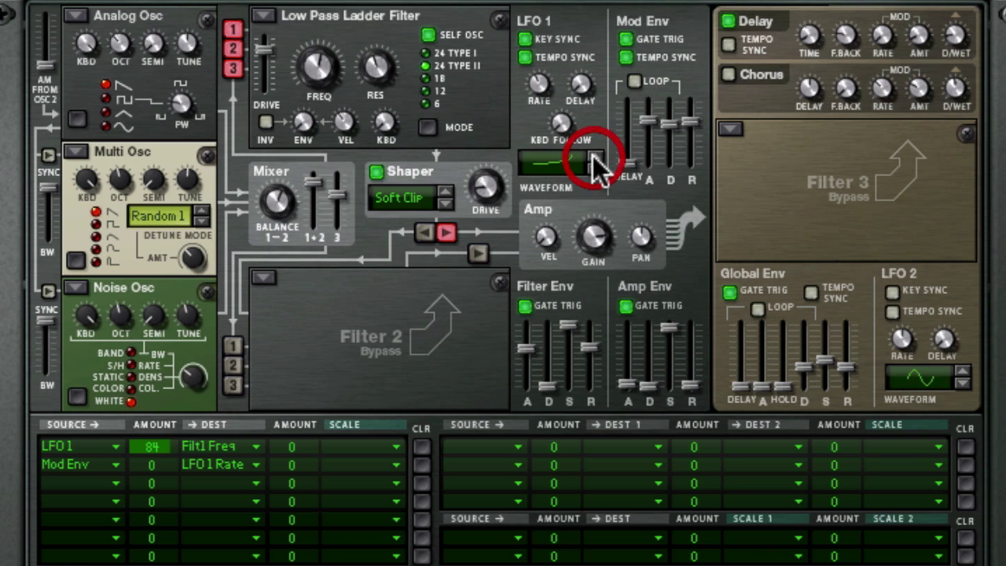
{"action": "left_click", "coordinate": [593, 156]}
{"action": "left_click", "coordinate": [593, 156]}
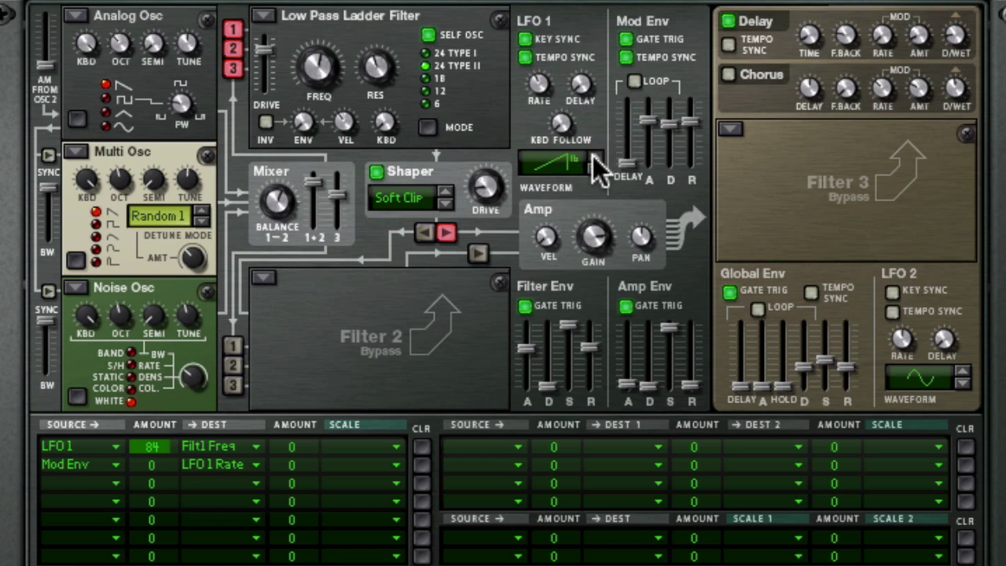
{"action": "left_click", "coordinate": [593, 155]}
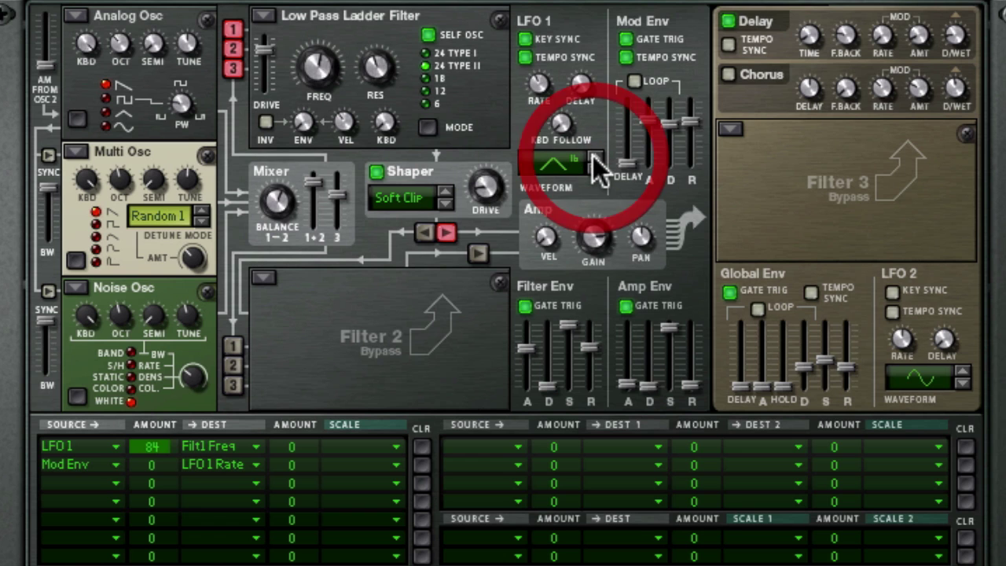
{"action": "left_click", "coordinate": [594, 170]}
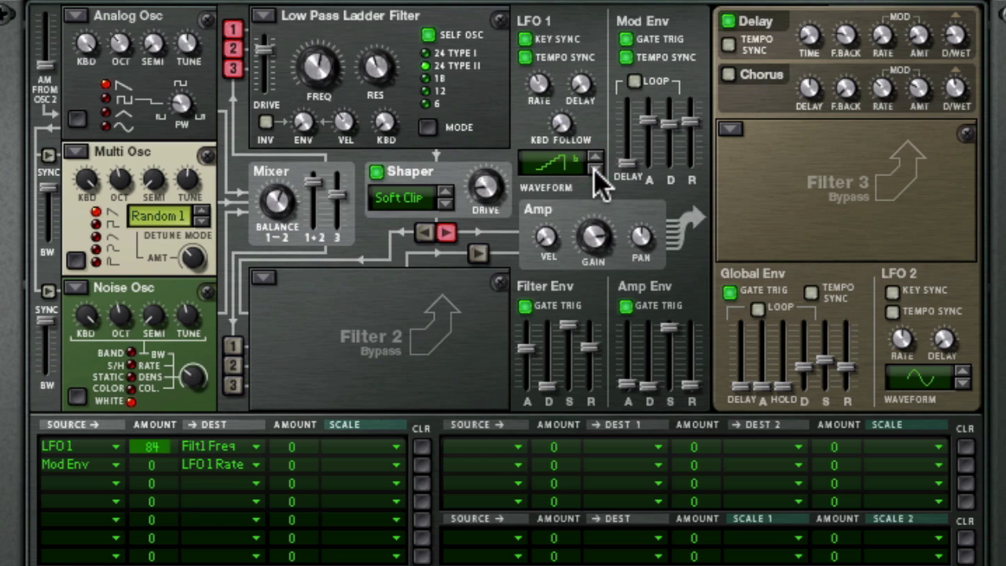
{"action": "left_click", "coordinate": [594, 170]}
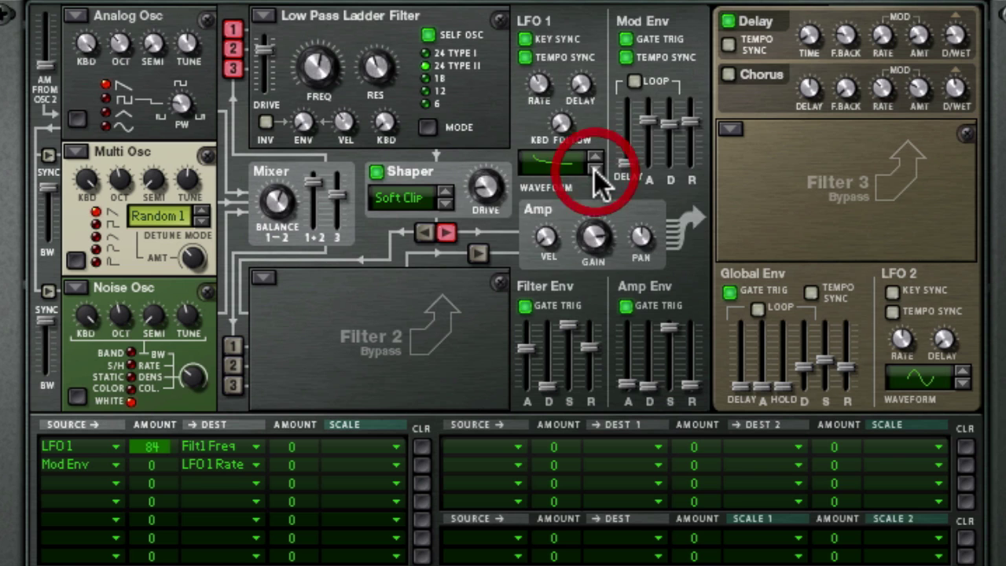
{"action": "left_click", "coordinate": [595, 170]}
{"action": "left_click", "coordinate": [594, 155]}
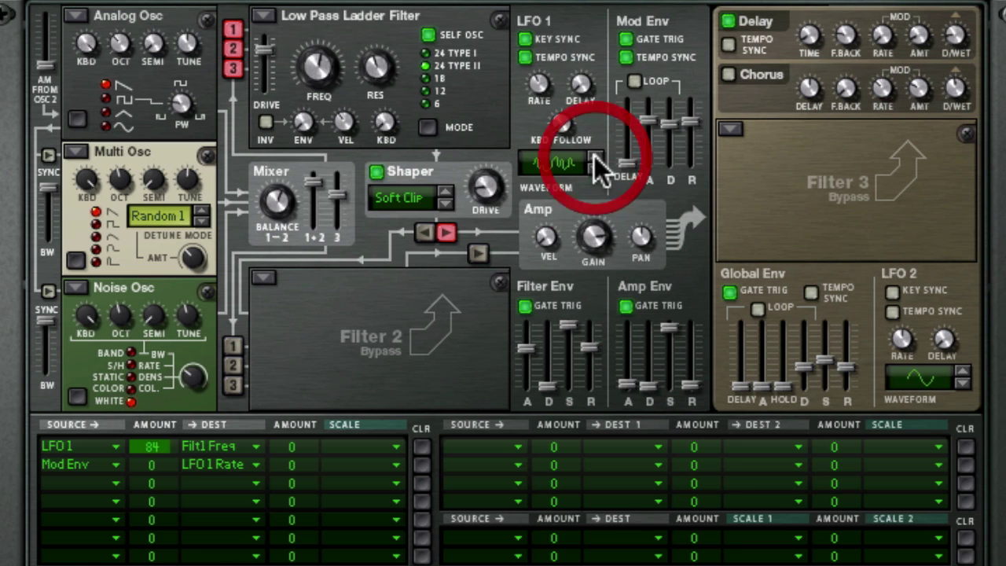
{"action": "left_click", "coordinate": [594, 172]}
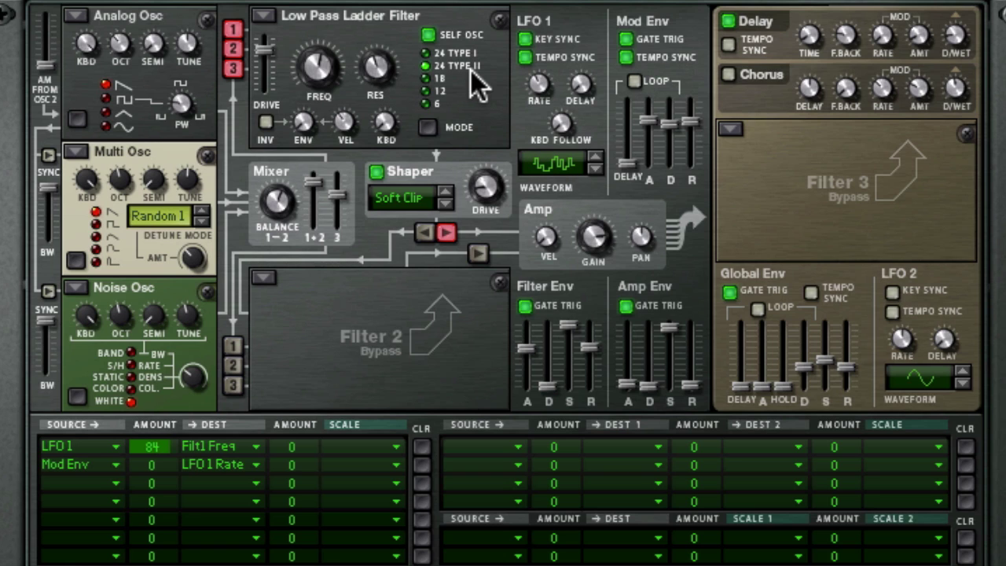
Raise filter resonance from 54 to 80 and set LFO 1 → Filt1 Freq amount to 100
{"action": "left_click_drag", "start_coordinate": [381, 82], "coordinate": [376, 58]}
{"action": "left_click_drag", "start_coordinate": [321, 72], "coordinate": [336, 60]}
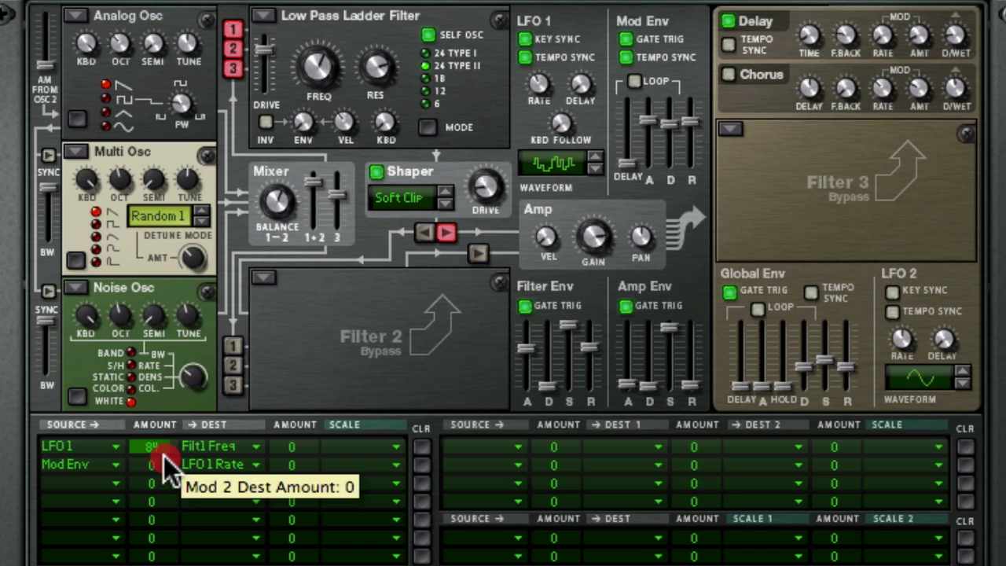
{"action": "left_click_drag", "start_coordinate": [163, 457], "coordinate": [164, 404]}
{"action": "left_click", "coordinate": [324, 63]}
{"action": "left_click_drag", "start_coordinate": [320, 47], "coordinate": [376, 48]}
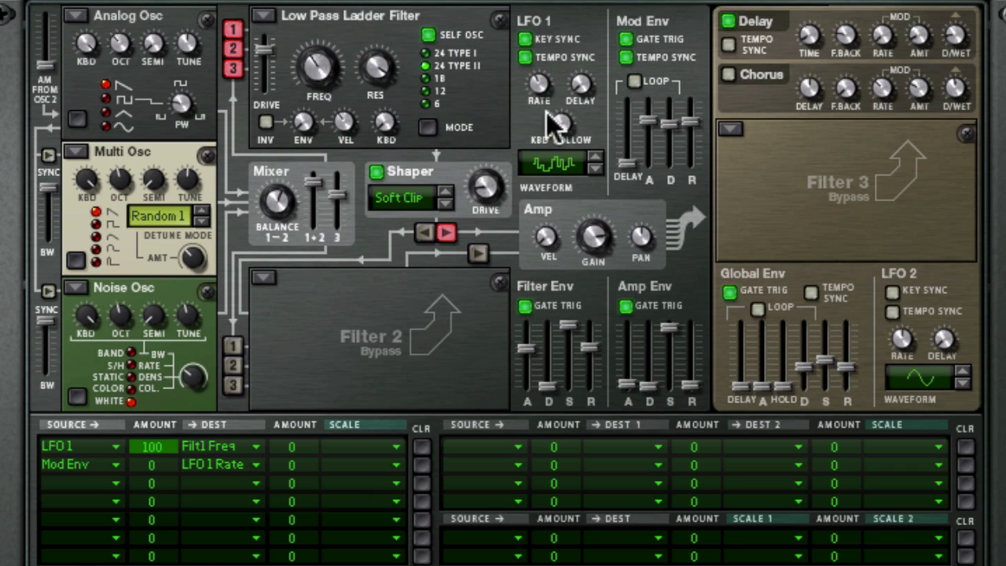
Set LFO 1 rate to 1/16, open the filter cutoff, and switch off the Shaper
{"action": "left_click_drag", "start_coordinate": [541, 87], "coordinate": [541, 40]}
{"action": "left_click_drag", "start_coordinate": [318, 71], "coordinate": [321, 75]}
{"action": "left_click", "coordinate": [484, 187]}
{"action": "left_click", "coordinate": [381, 168]}
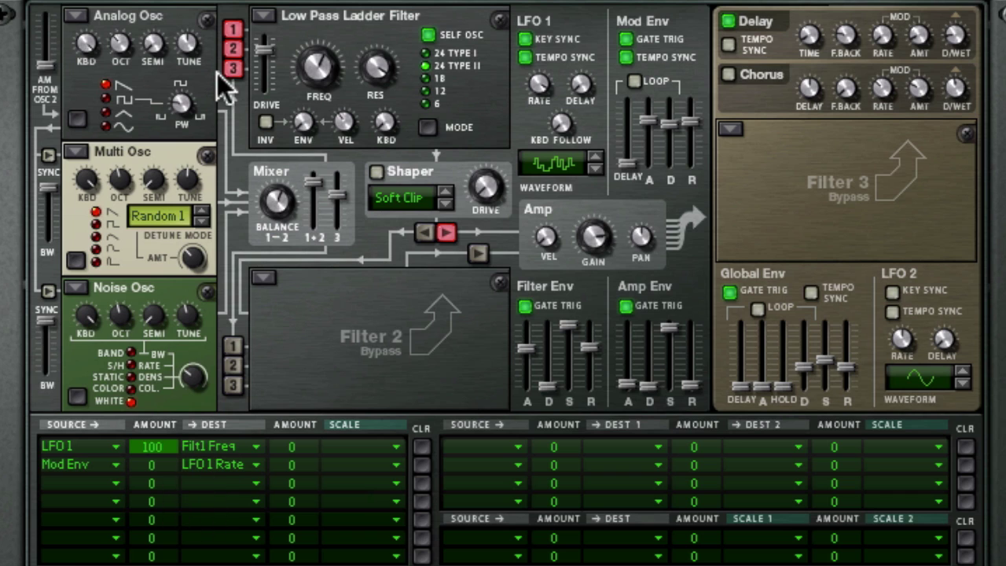
Take LFO 1 rate to 1/32 then back to 1/8T, and set filter cutoff to 548 Hz
{"action": "mouse_move", "coordinate": [322, 78]}
{"action": "left_mouse_down"}
{"action": "mouse_move", "coordinate": [320, 100]}
{"action": "mouse_move", "coordinate": [315, 79]}
{"action": "left_mouse_up"}
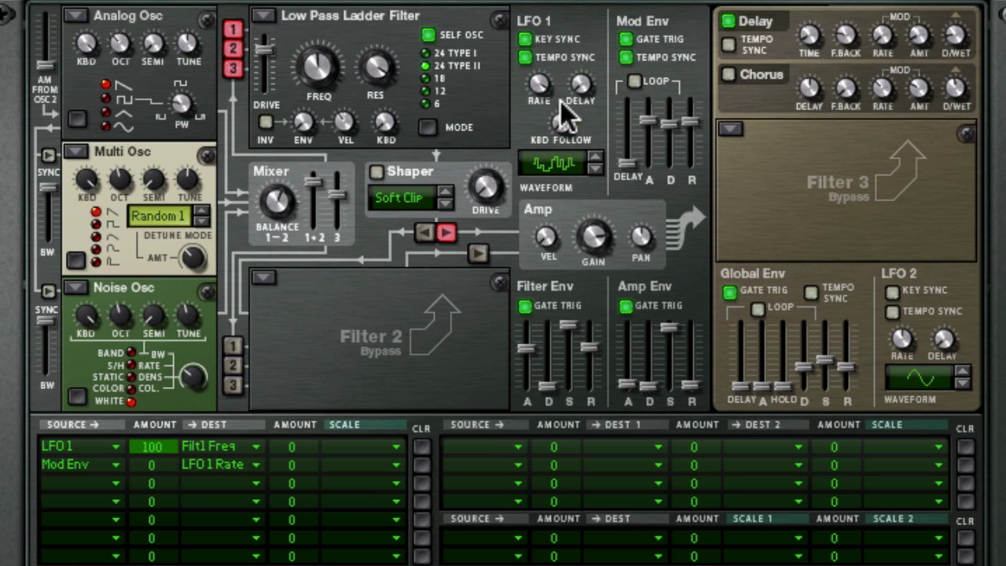
{"action": "left_click_drag", "start_coordinate": [543, 89], "coordinate": [543, 82]}
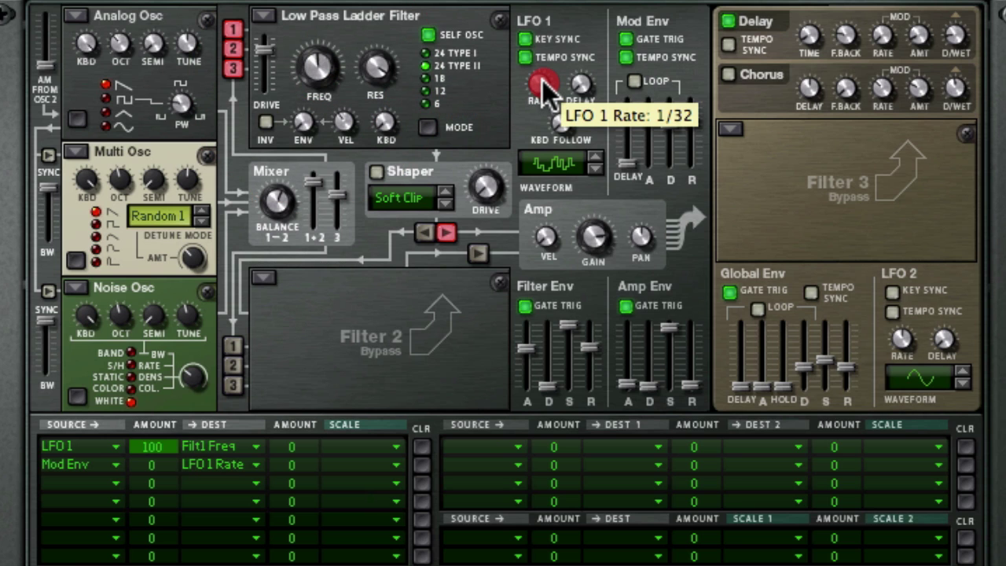
{"action": "left_click_drag", "start_coordinate": [541, 76], "coordinate": [540, 100]}
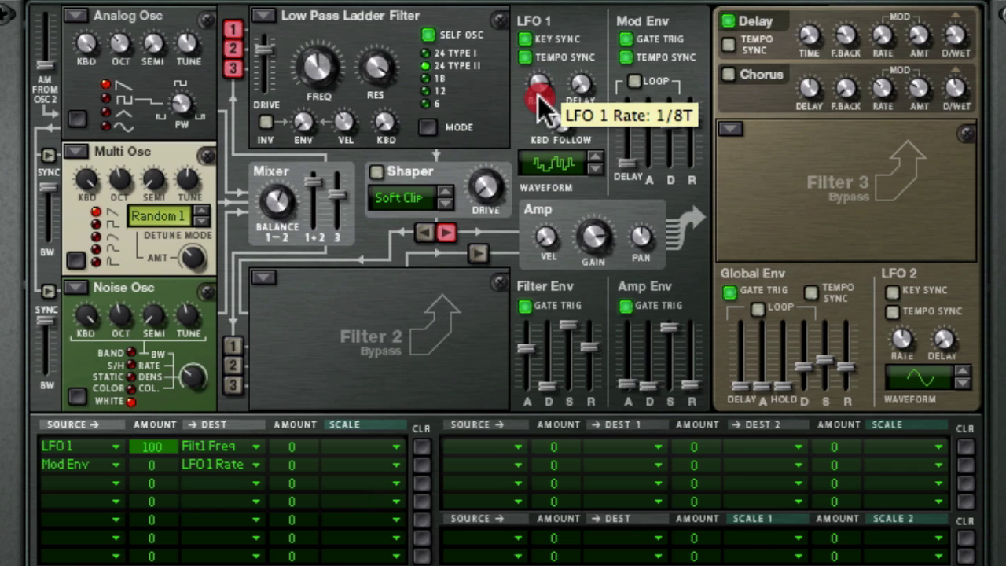
{"action": "mouse_move", "coordinate": [321, 89]}
{"action": "left_mouse_down"}
{"action": "mouse_move", "coordinate": [378, 68]}
{"action": "mouse_move", "coordinate": [321, 71]}
{"action": "left_mouse_up"}
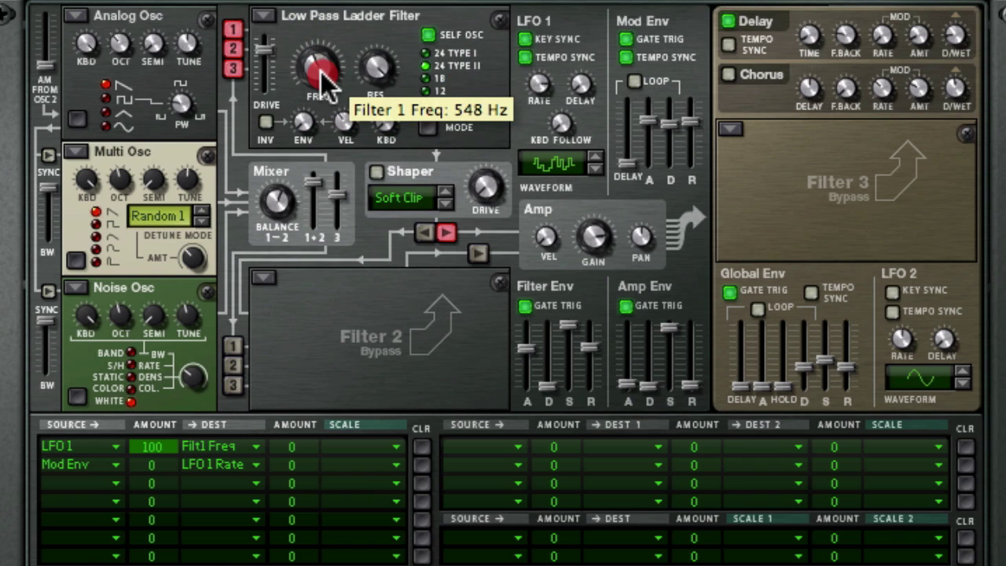